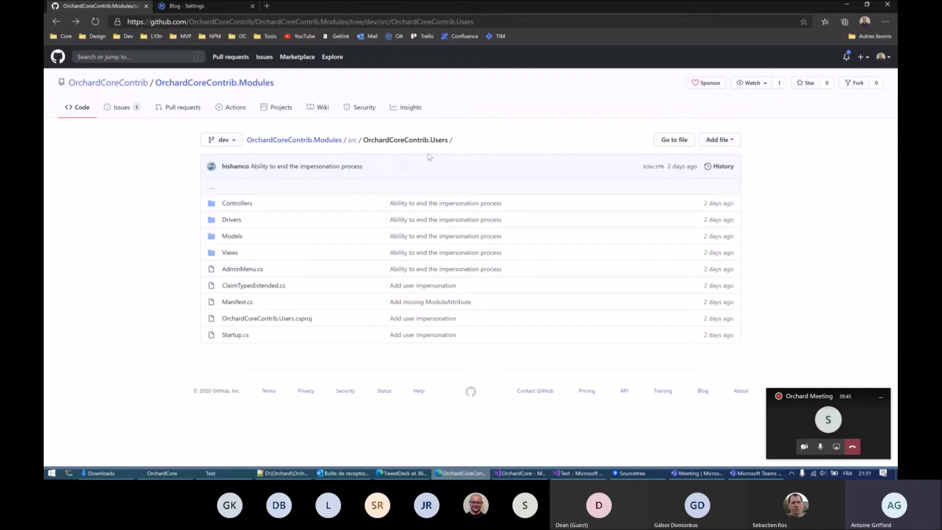
Step: Bring the Visual Studio Test solution, with Manifest.cs open, to the front
left_click(585, 473)
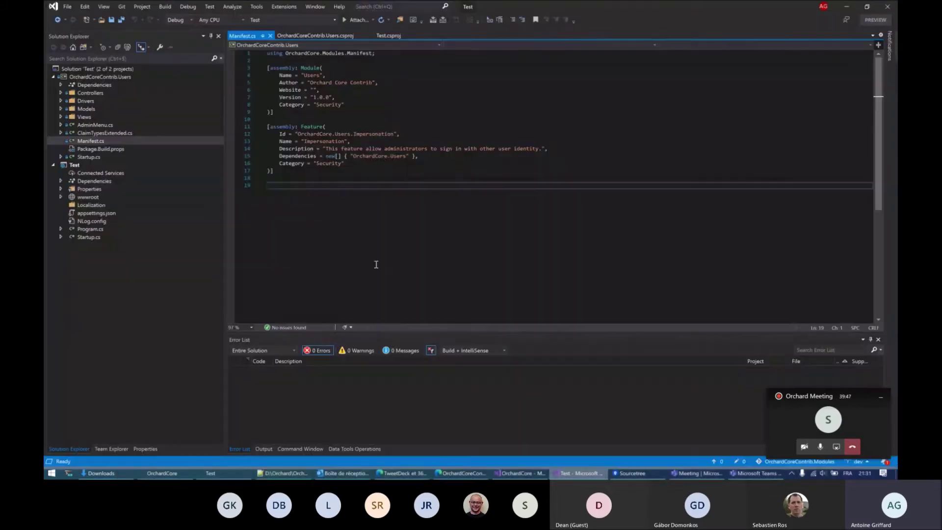
Step: Open Test.csproj to show its OrchardCoreContrib.Users.csproj reference, then return to the browser
left_click(98, 77)
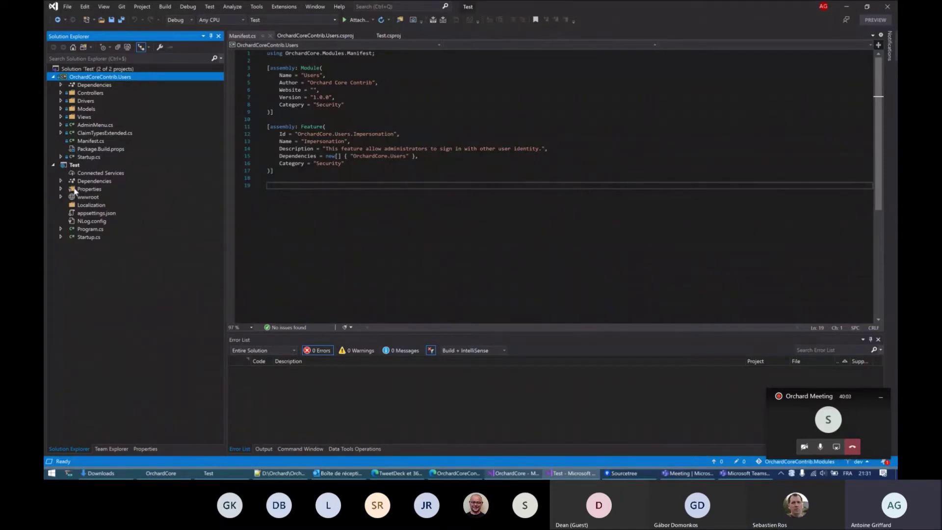
left_click(76, 167)
double_click(76, 166)
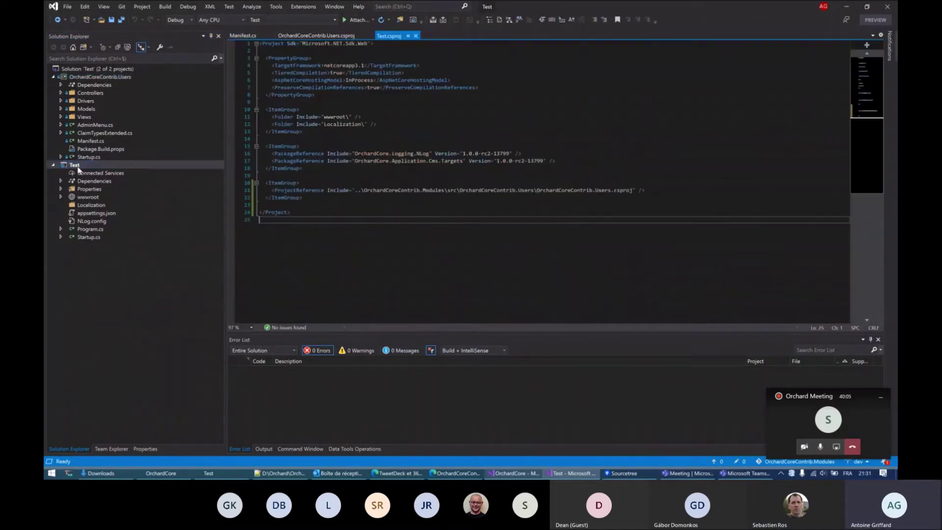
left_click_drag(662, 190, 648, 177)
left_click(656, 191)
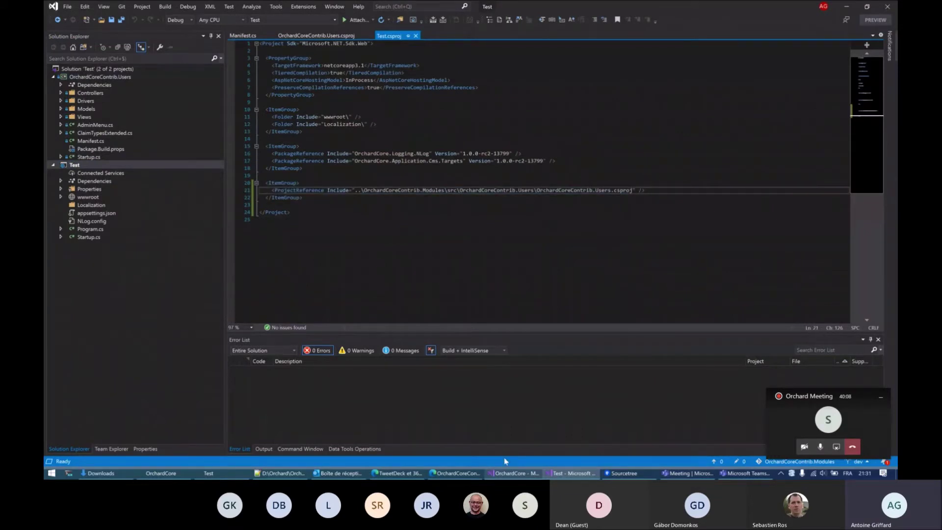
left_click(449, 473)
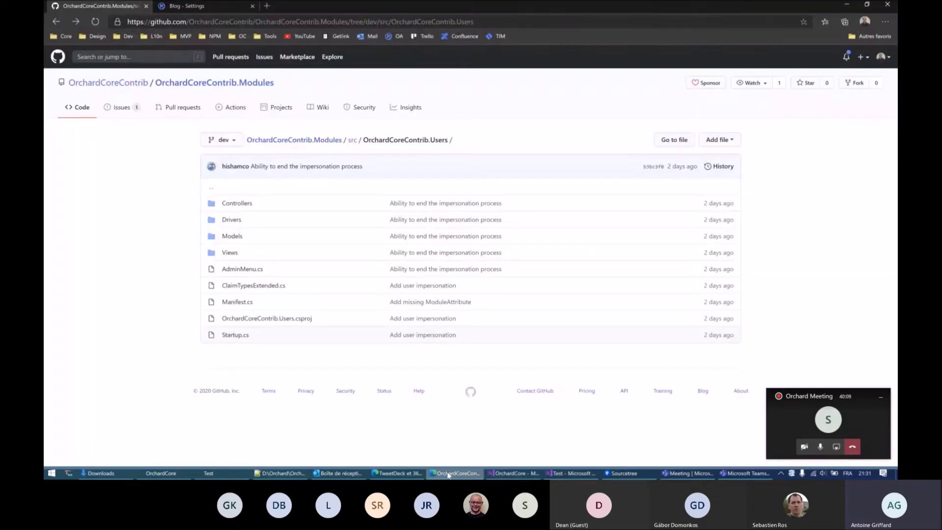
Step: Switch to the Blog admin tab and open Configuration > Features
left_click(187, 7)
left_click(110, 314)
left_click(87, 371)
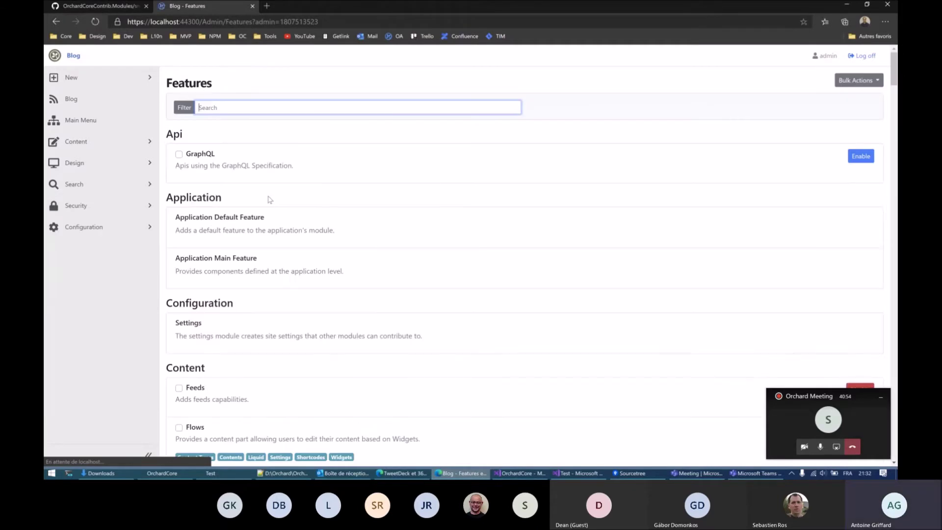
Step: Filter features by 'imper', then open the Security > Settings > Impersonation page
type("imper")
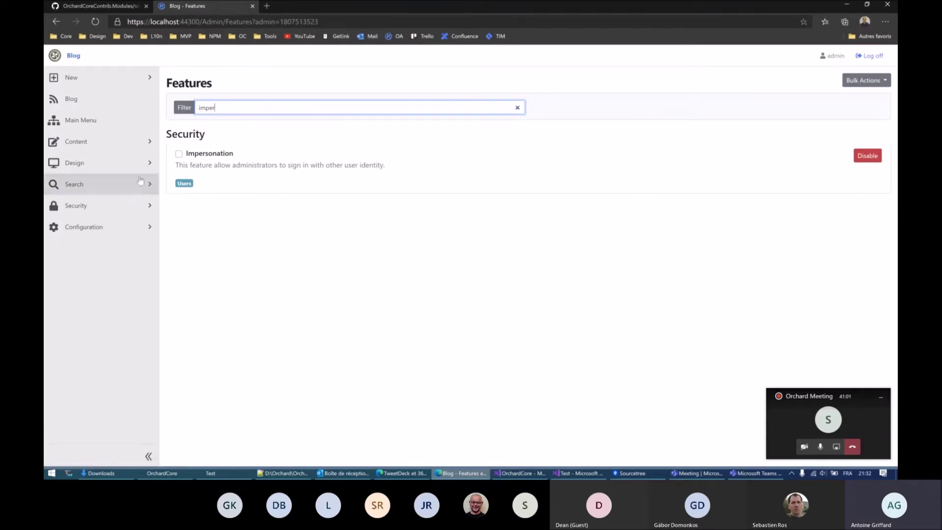
left_click(144, 208)
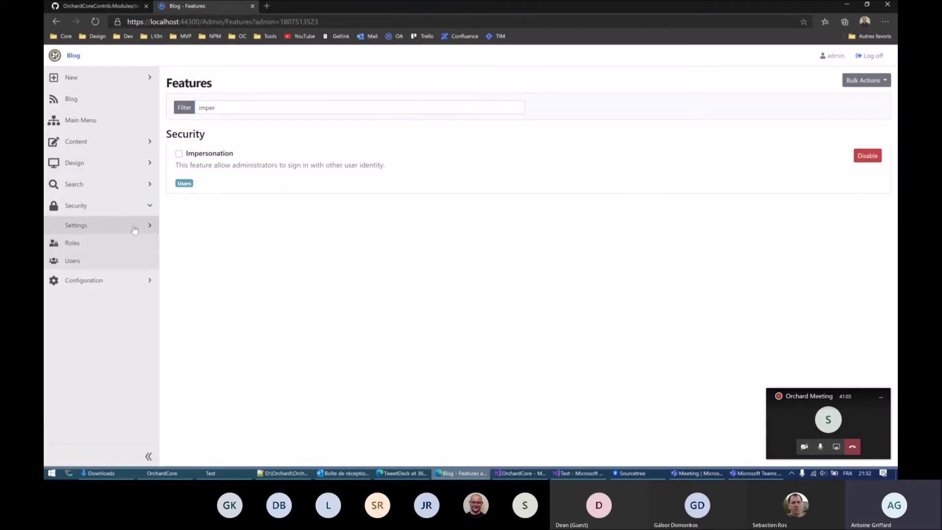
left_click(134, 227)
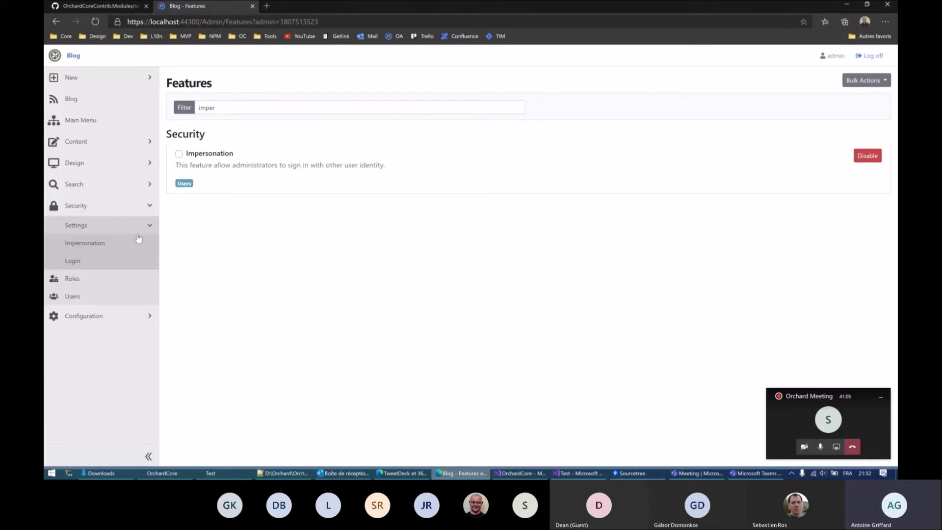
left_click(96, 247)
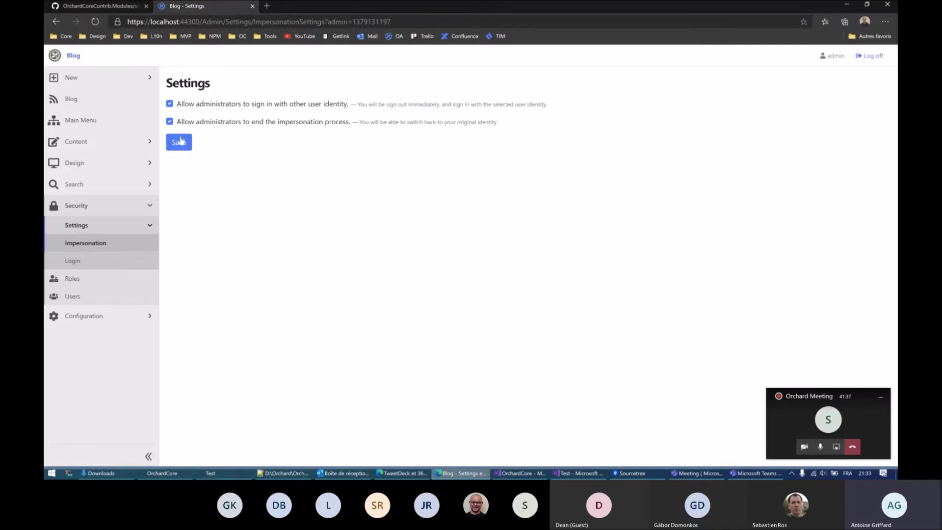
Step: Check the second user's roles in the Users list, confirming only Editor, and cancel
left_click(74, 297)
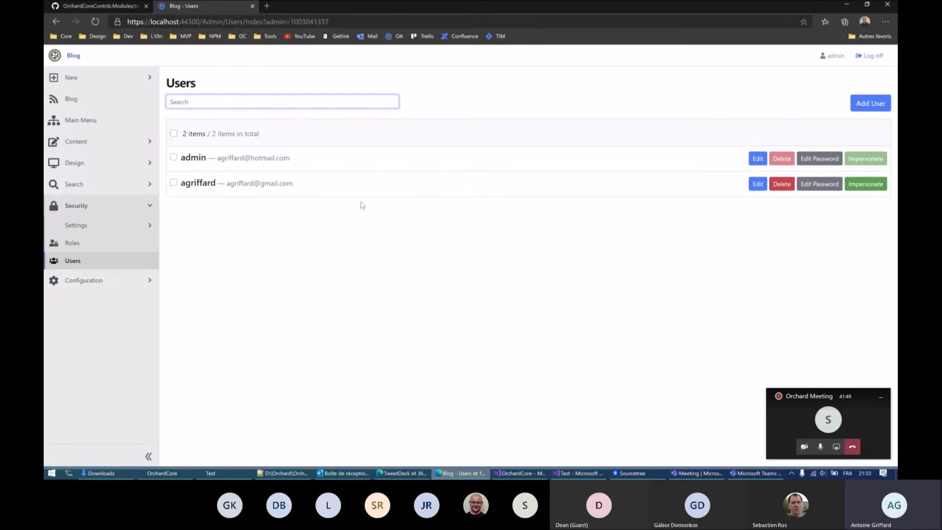
double_click(192, 162)
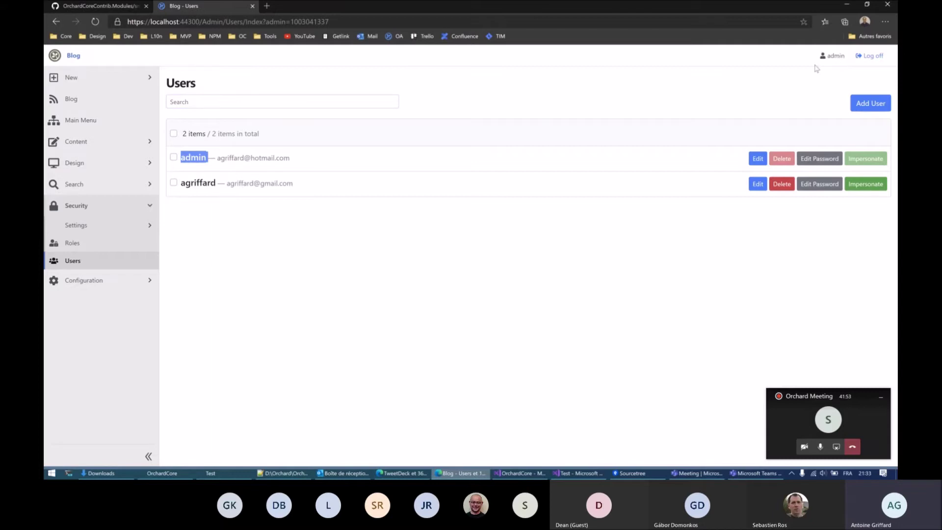
left_click(205, 188)
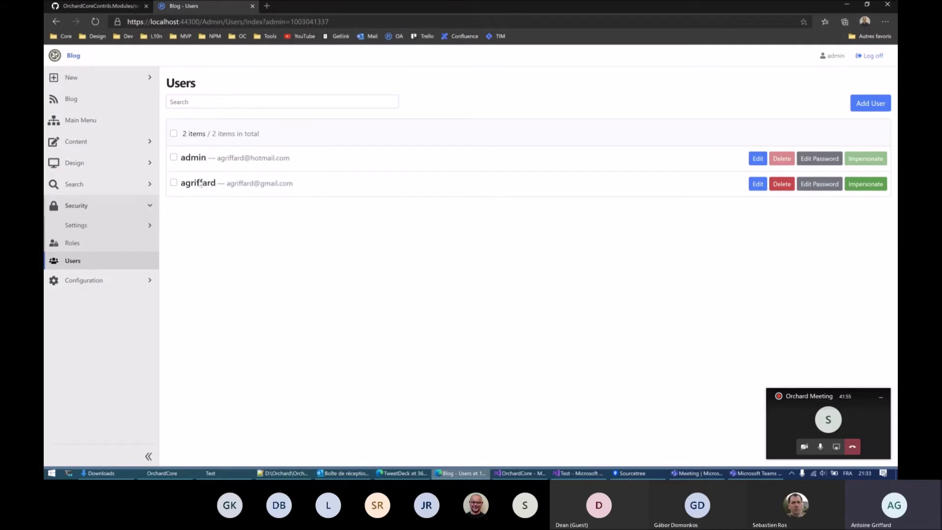
left_click(755, 187)
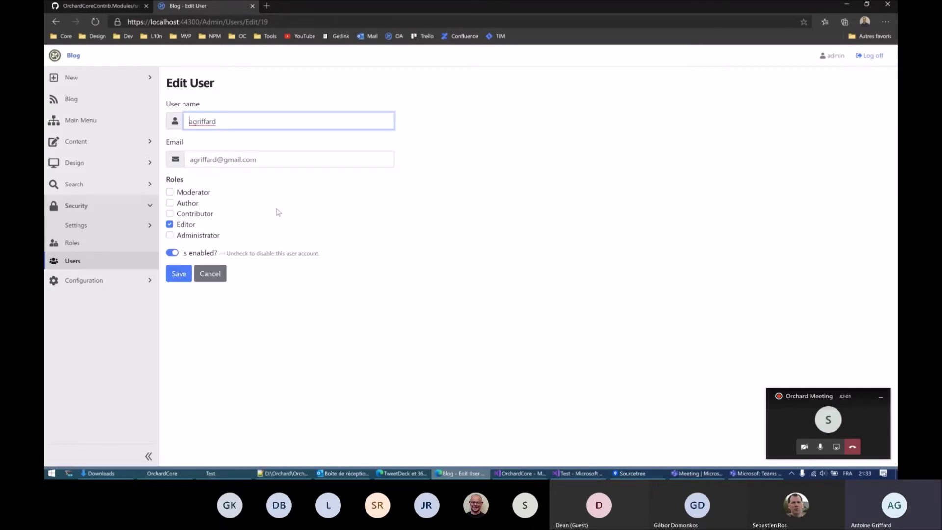
left_click(217, 277)
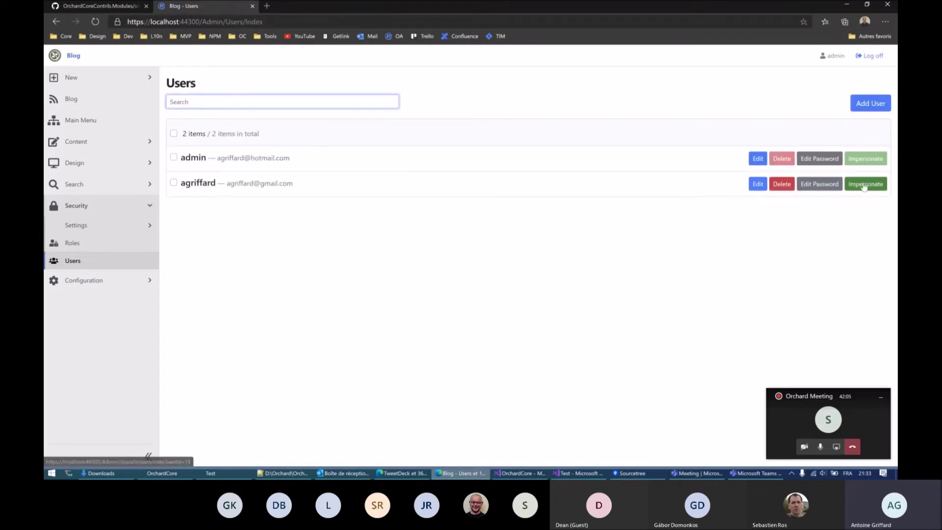
Step: Impersonate the second user, then expand Security to find End Impersonation and expand New
left_click(864, 184)
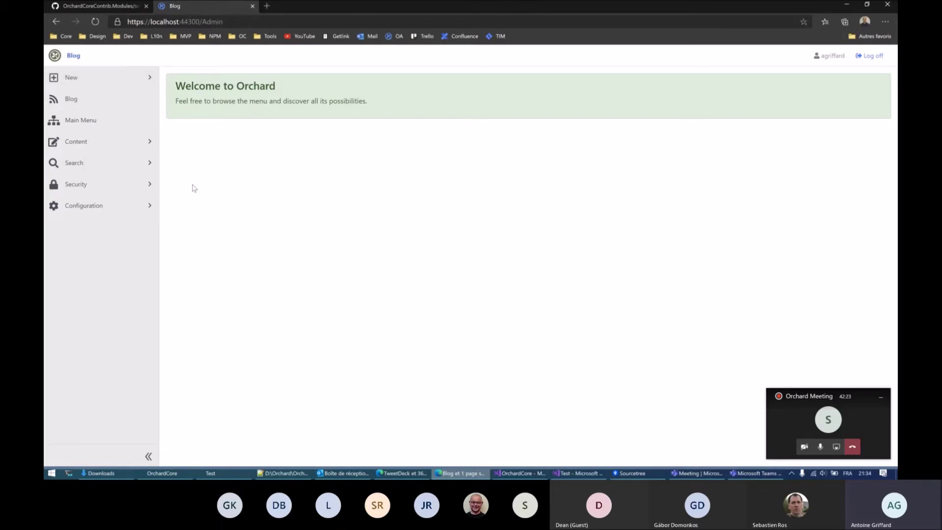
left_click(116, 184)
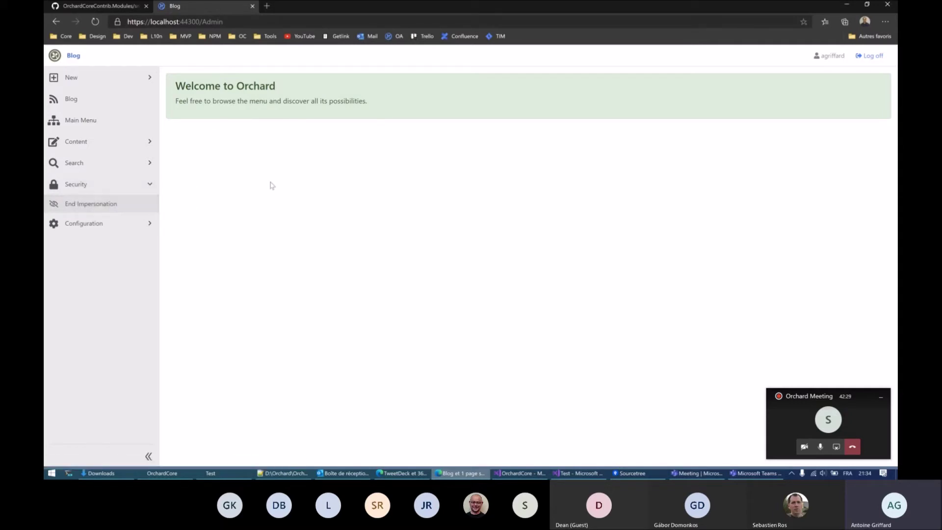
left_click(128, 84)
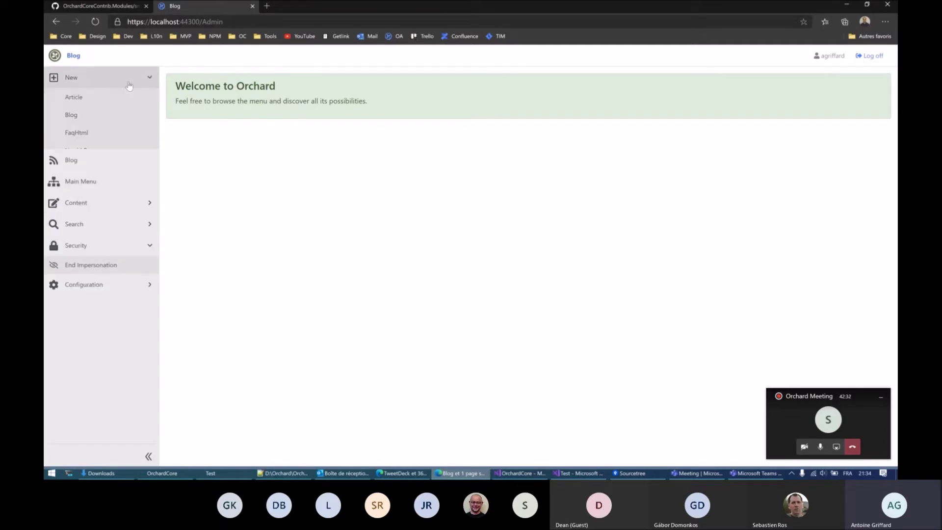
Step: Create and publish a new Article titled 'Test'
left_click(73, 98)
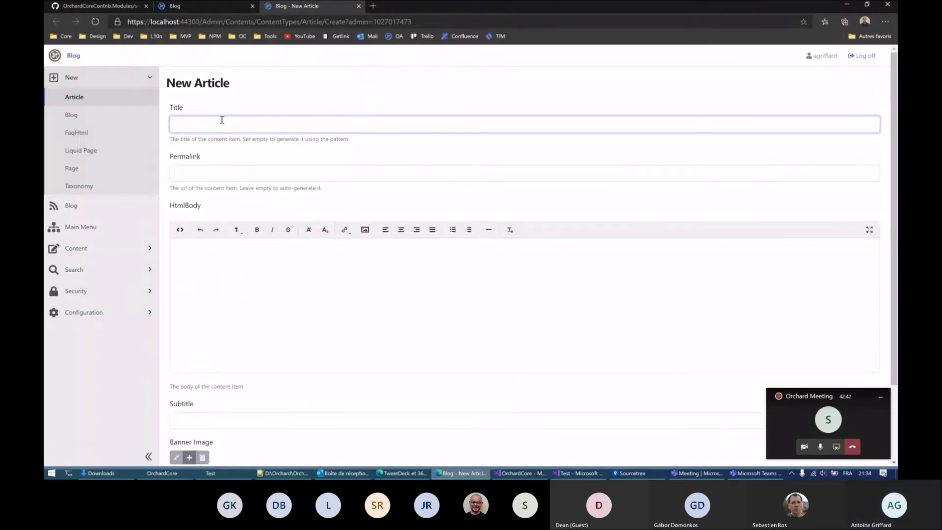
scroll(255, 108, "down", 1)
type("Test")
scroll(272, 165, "down", 2)
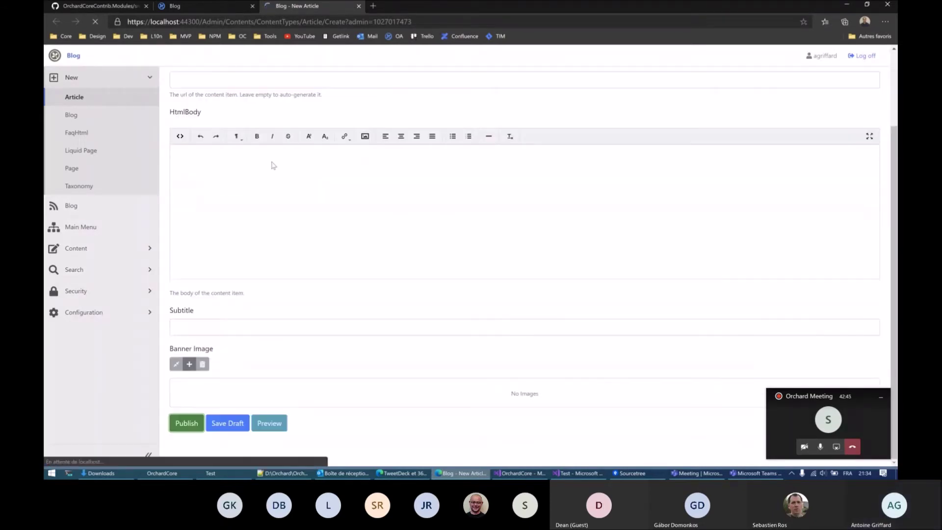
key("Return")
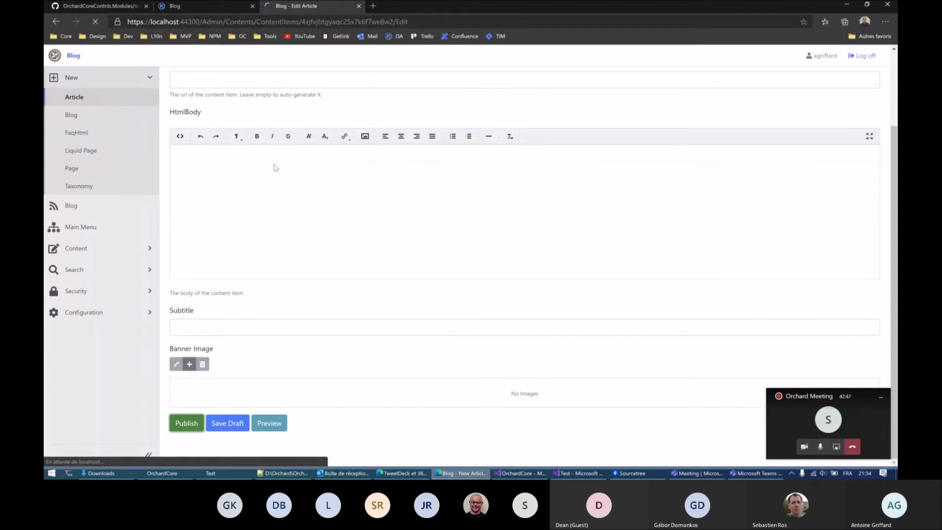
Step: Go to Content > Content Items to see Test listed first as published
left_click(277, 121)
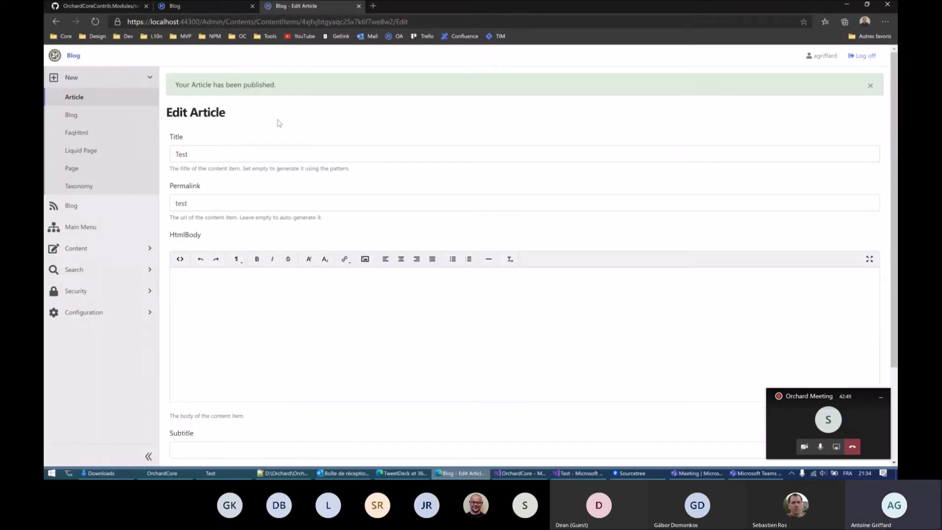
left_click(93, 250)
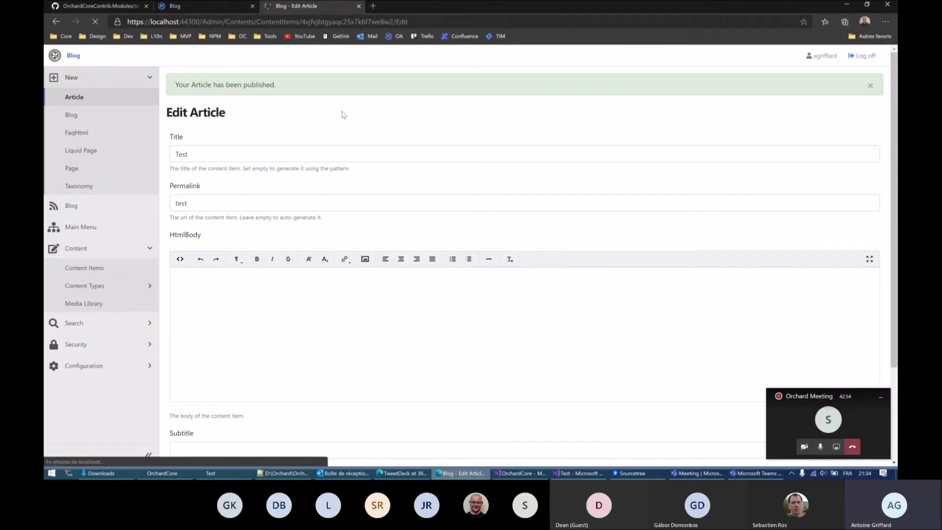
scroll(344, 114, "down", 3)
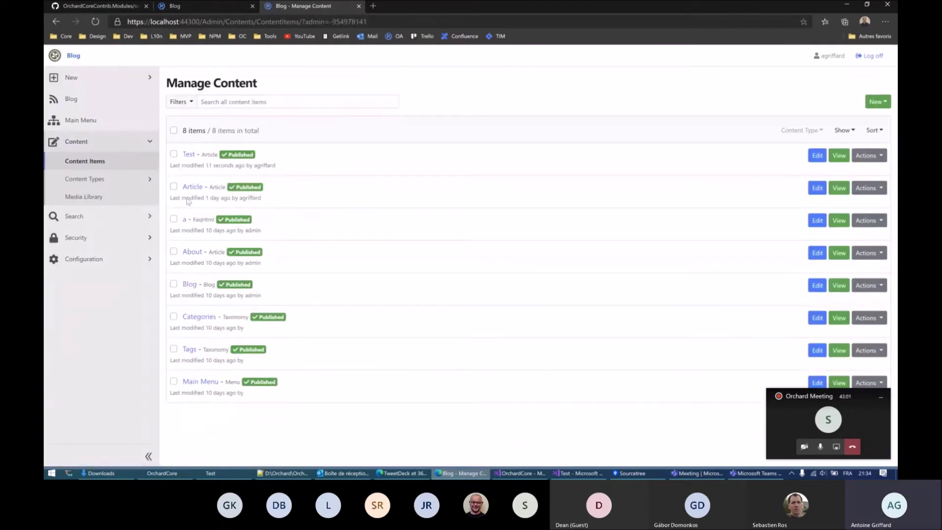
Step: End the agriffard impersonation and open Security > Users as the administrator
left_click(80, 259)
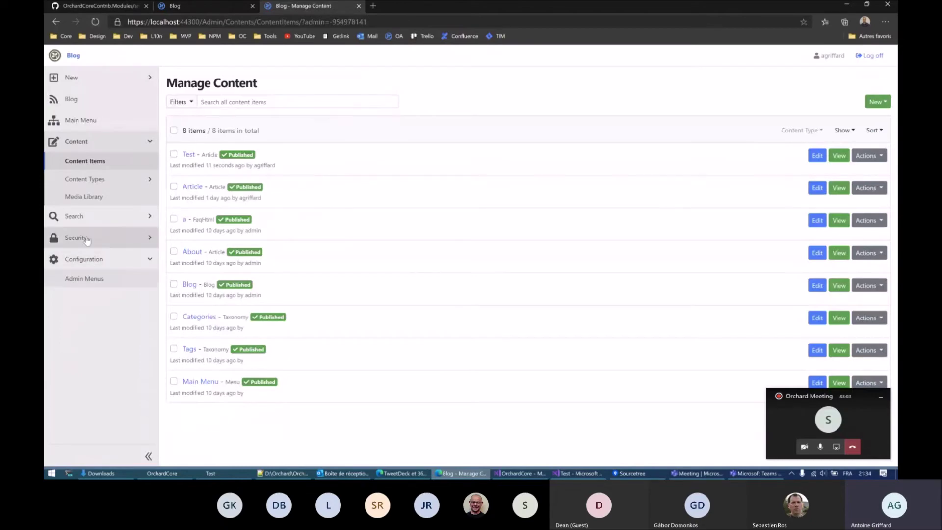
left_click(87, 238)
left_click(86, 256)
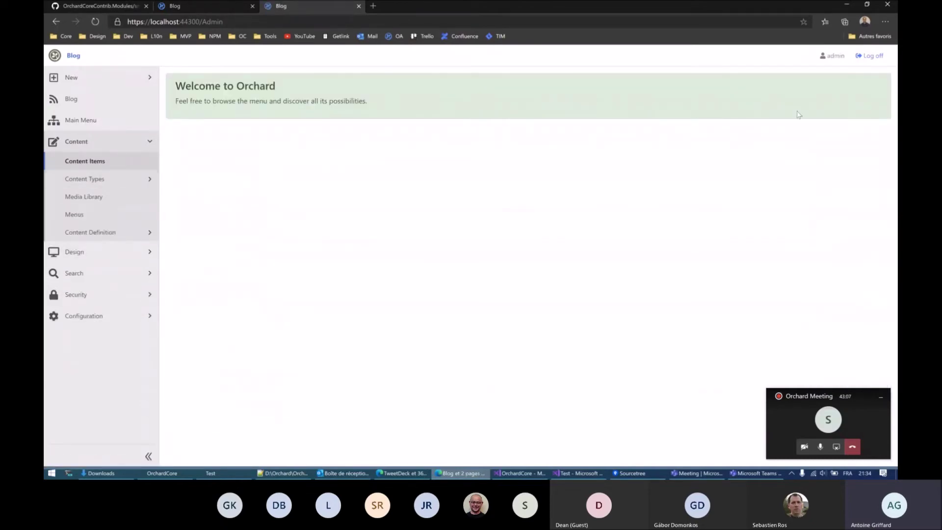
left_click(868, 56)
left_click(126, 294)
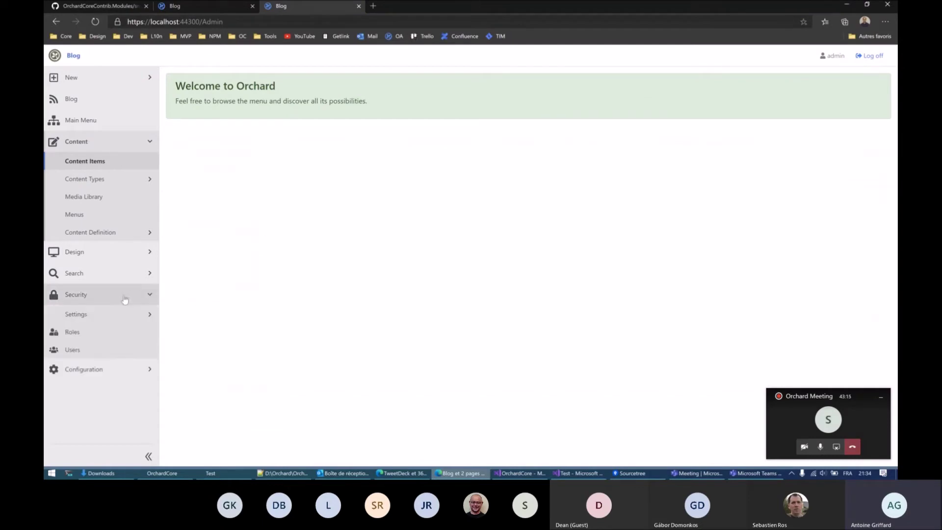
left_click(72, 346)
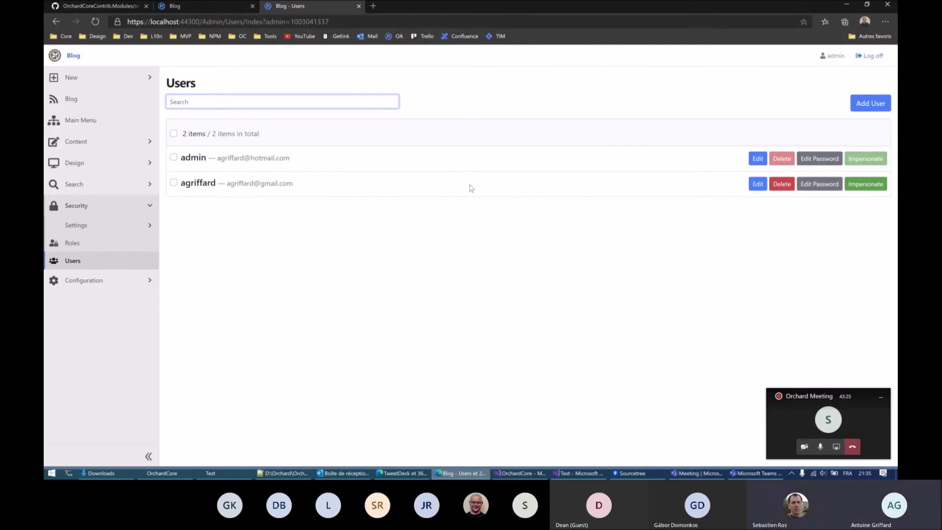
Step: Impersonate agriffard, log off, and go to the site's /admin address
left_click(860, 184)
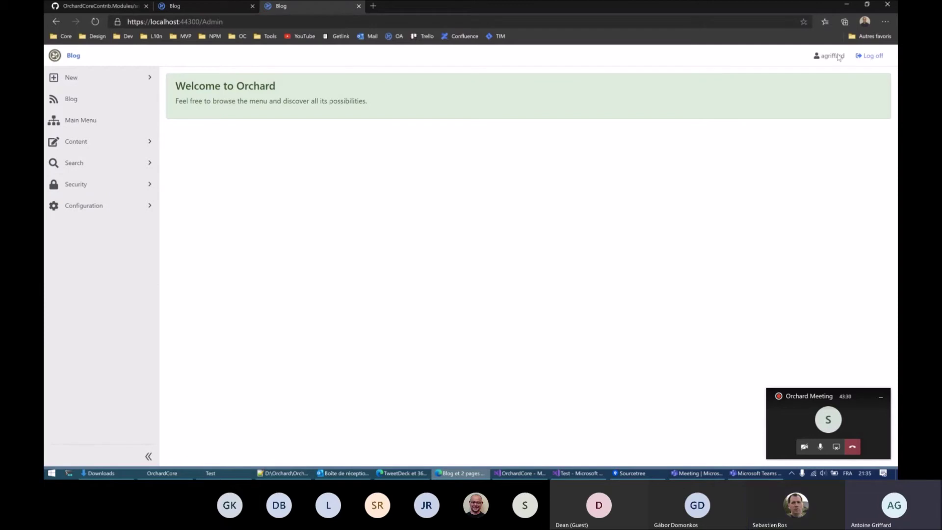
left_click(877, 57)
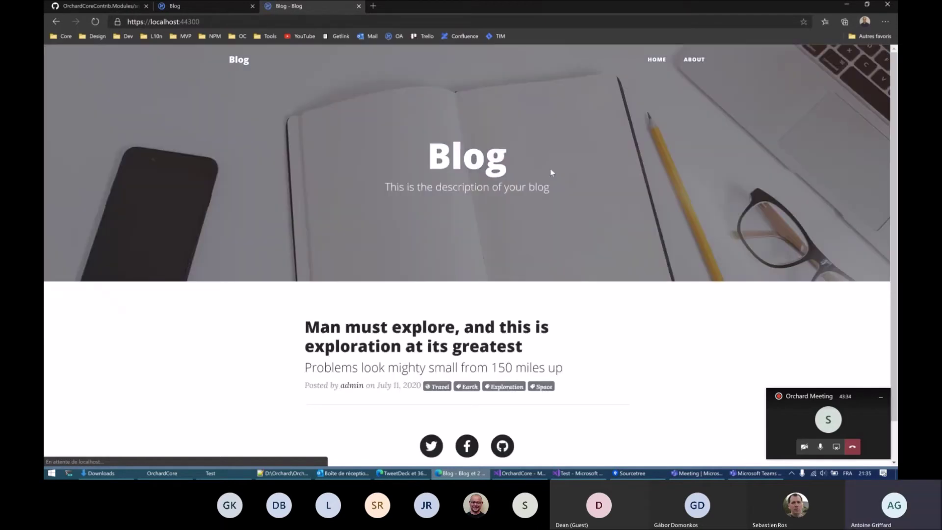
left_click(209, 25)
type("/admin")
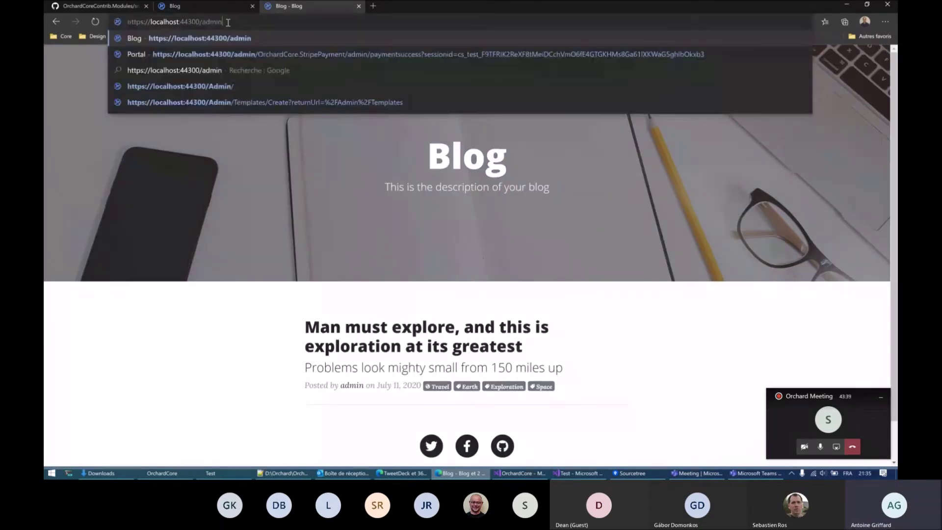
key("Return")
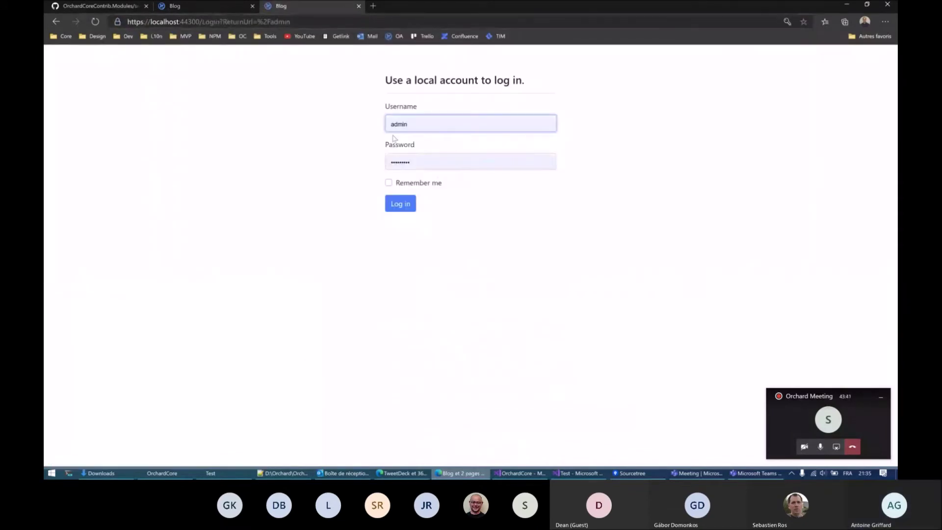
Step: Log in as admin using the pre-filled username and password
key("Return")
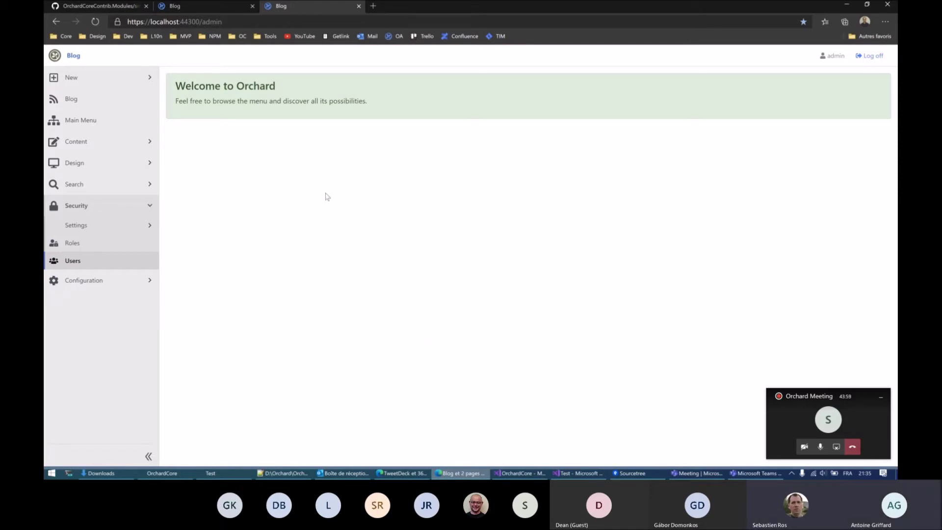
Step: Switch agriffard from the Editor role to Contributor, save, and impersonate agriffard
left_click(72, 262)
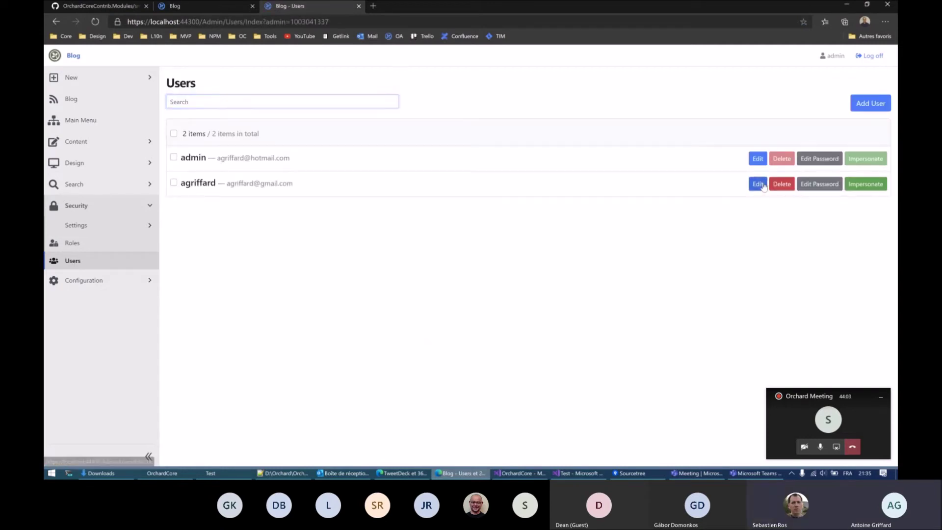
left_click(759, 184)
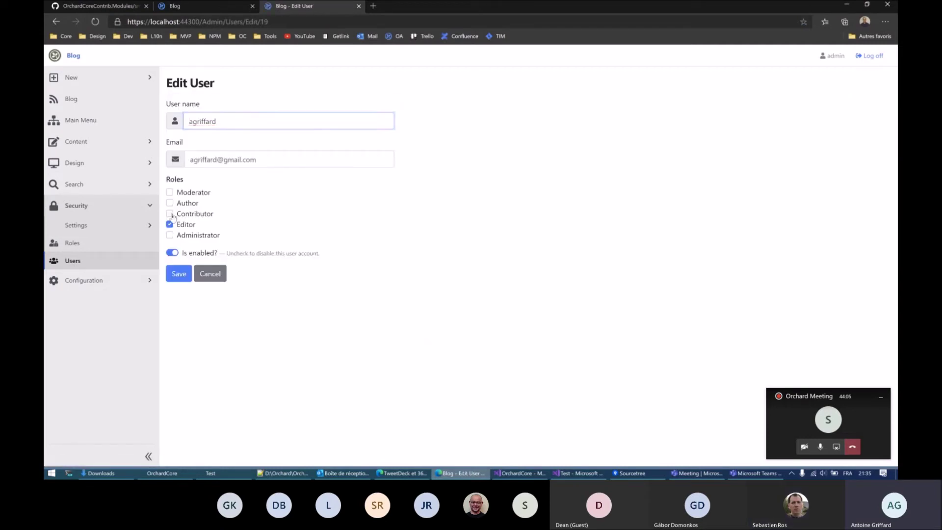
left_click(170, 213)
left_click(170, 224)
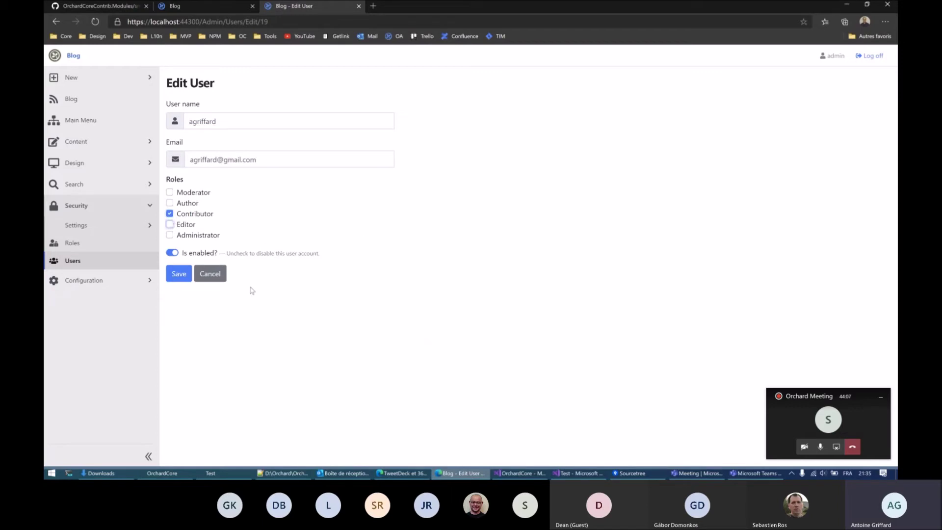
left_click(180, 275)
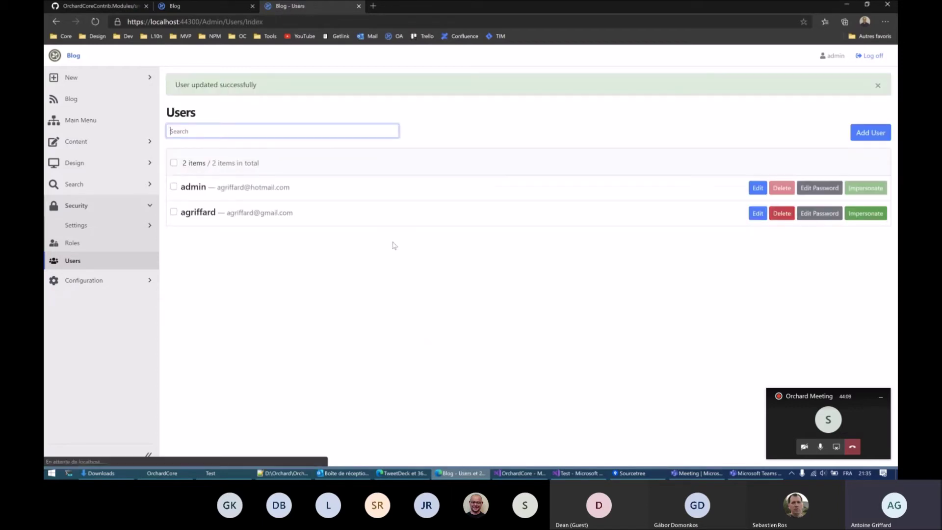
left_click(855, 214)
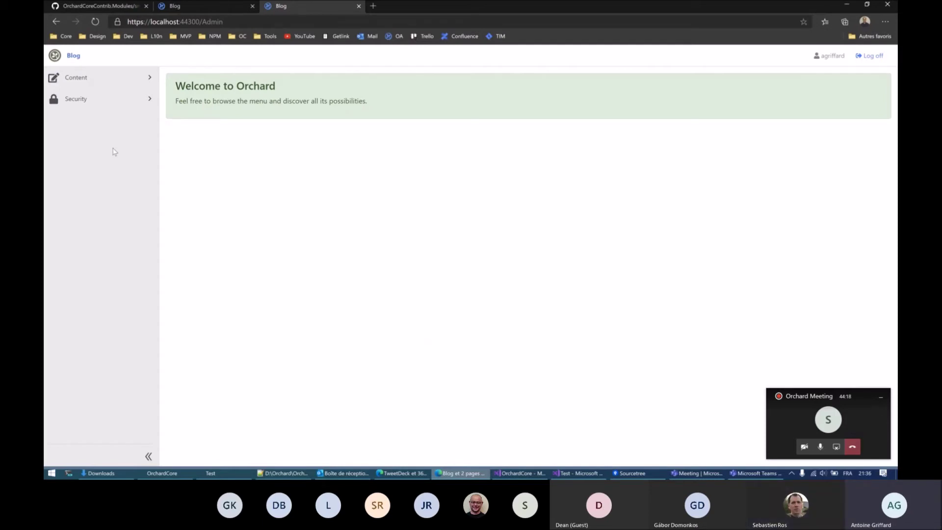
Step: Start a new Article from the Content Items list
left_click(114, 84)
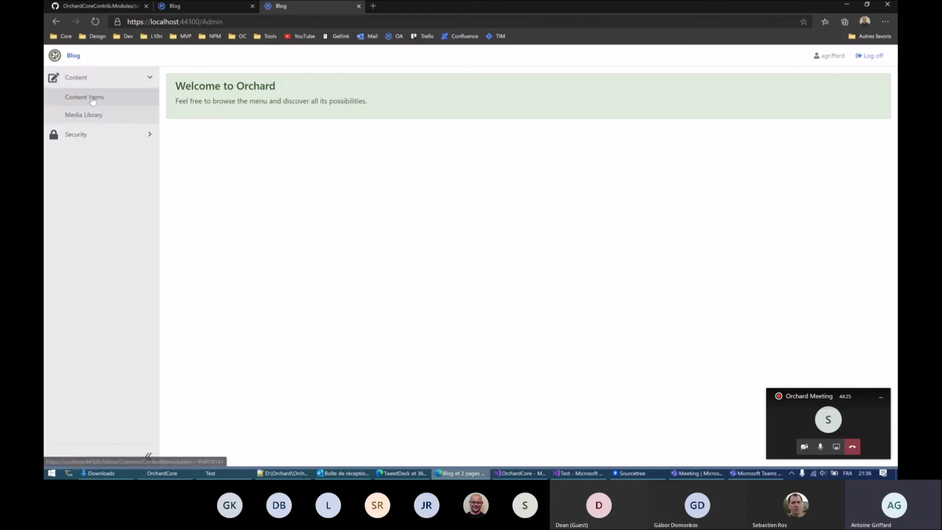
left_click(92, 101)
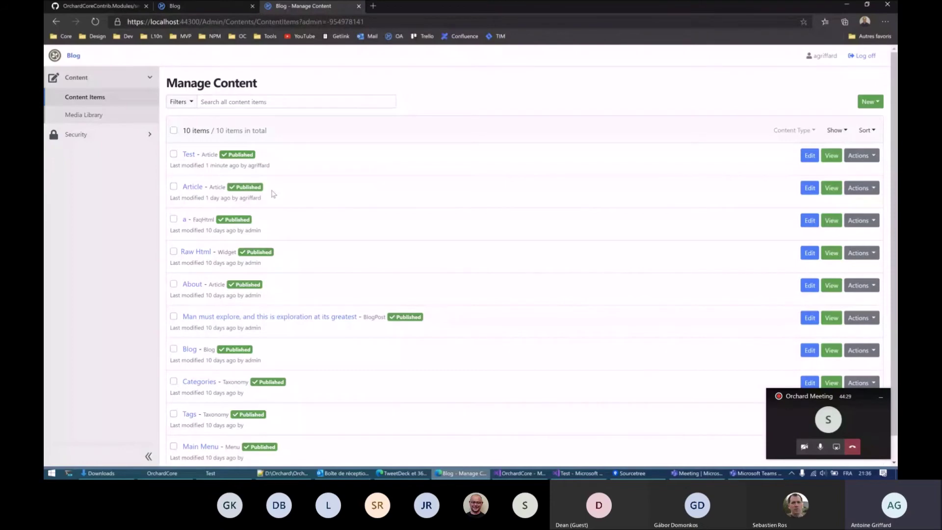
left_click(869, 101)
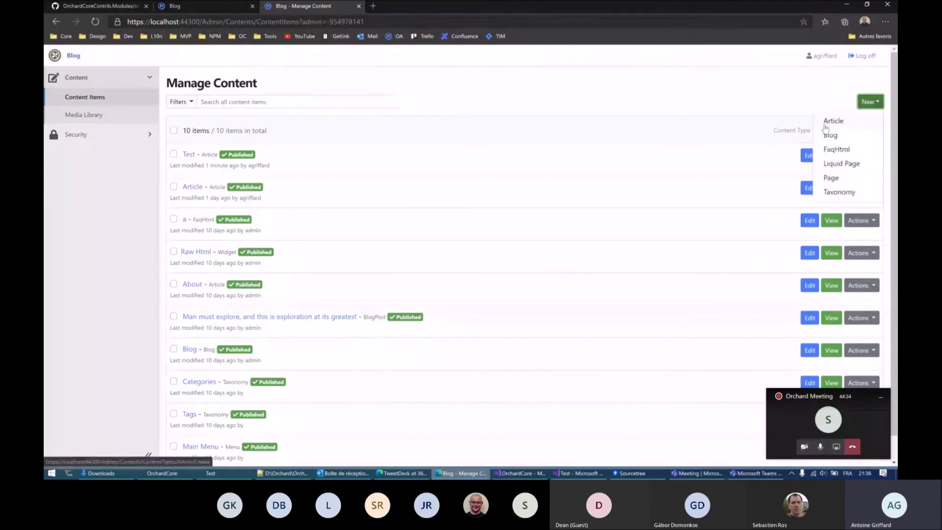
left_click(829, 123)
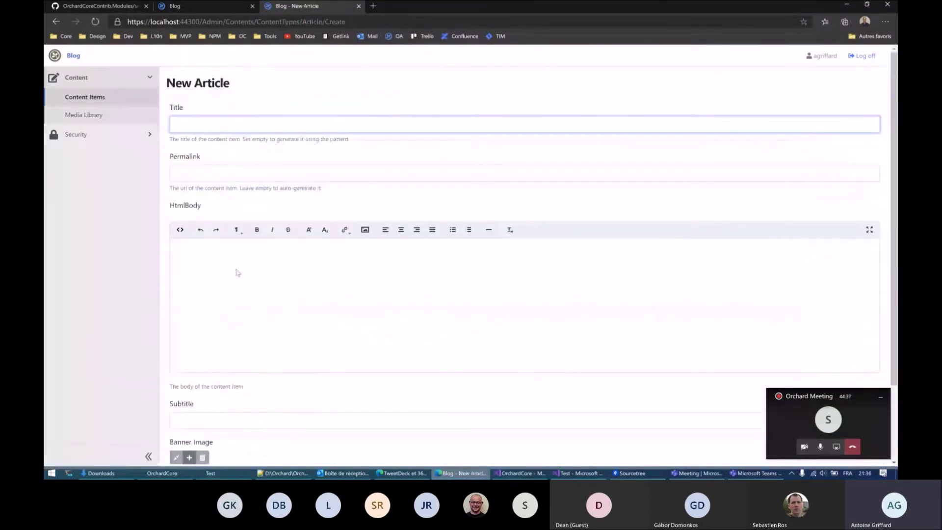
Step: Title the article 'Test Contribution', attempt to publish it, and back out of the access-denied page
left_click(219, 126)
type("Test Contr")
type("ibu")
type("tion")
scroll(165, 423, "down", 2)
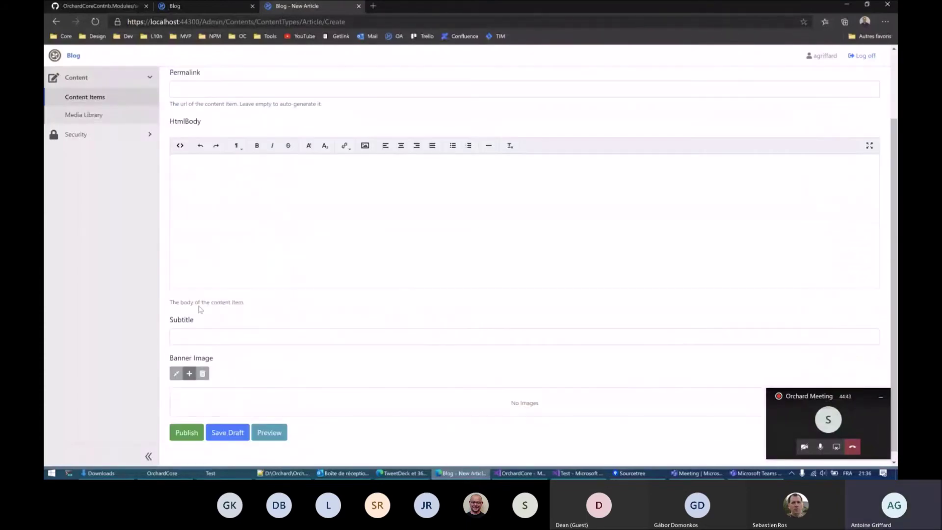
left_click(177, 423)
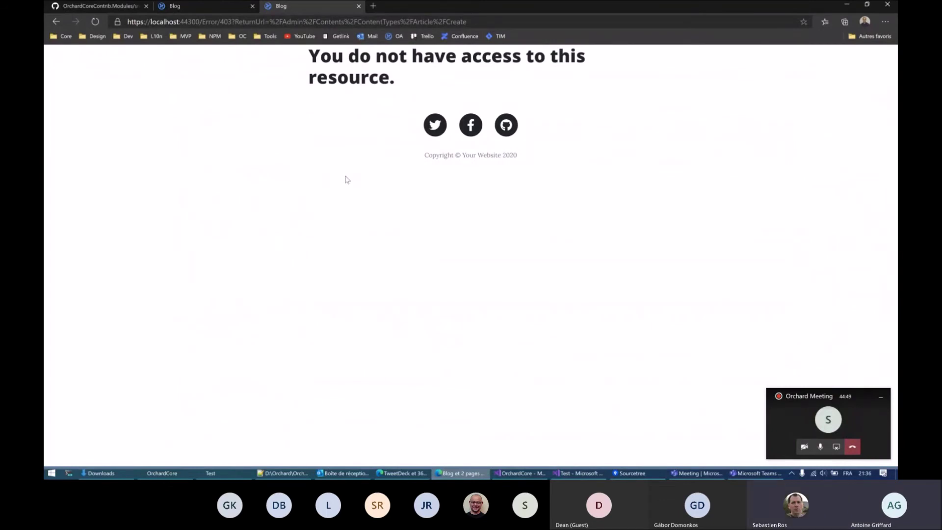
left_click(55, 22)
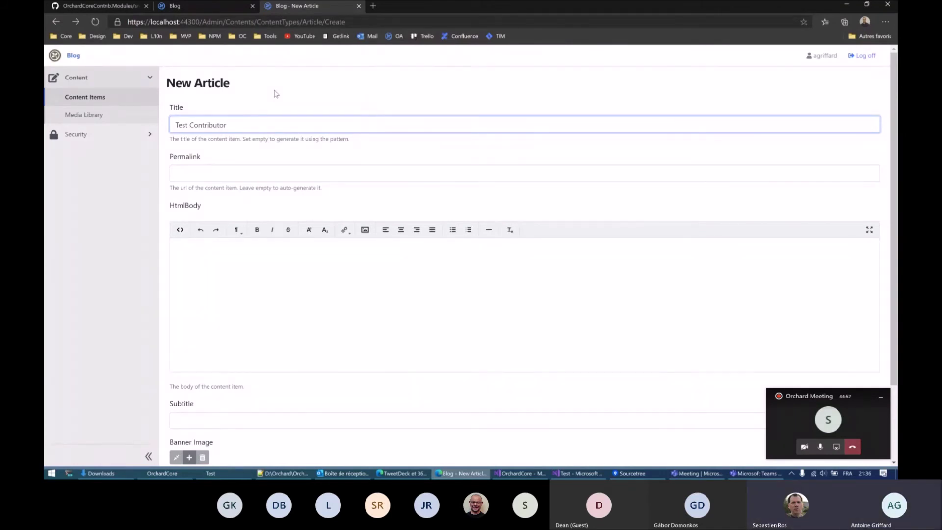
left_click(55, 25)
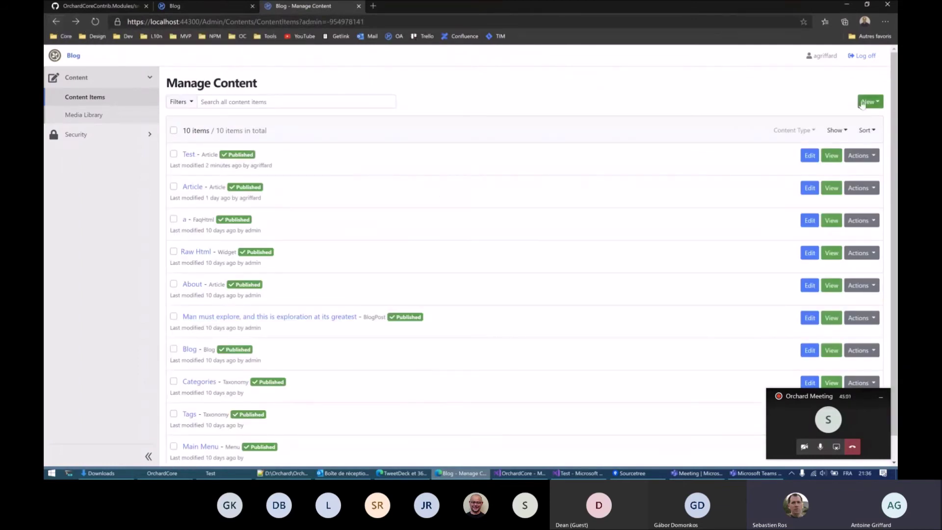
left_click(869, 102)
left_click(554, 84)
left_click(98, 139)
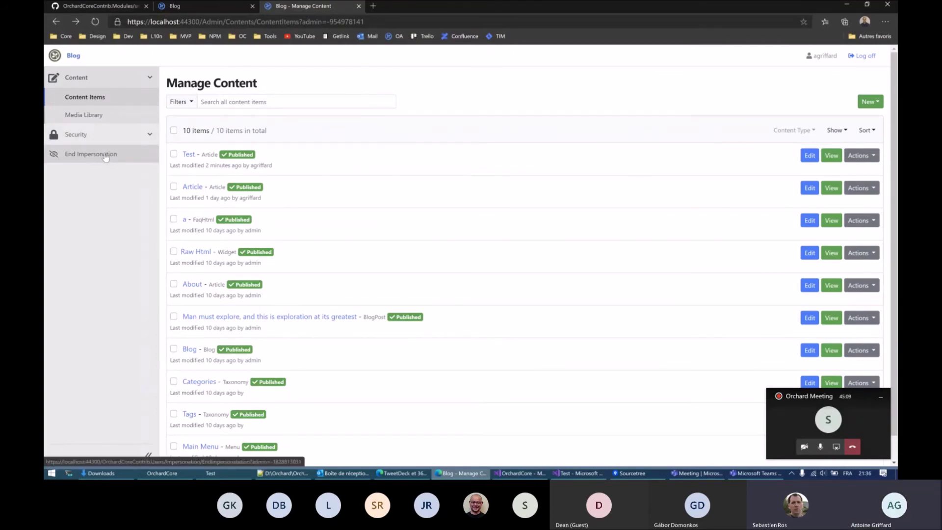
left_click(105, 155)
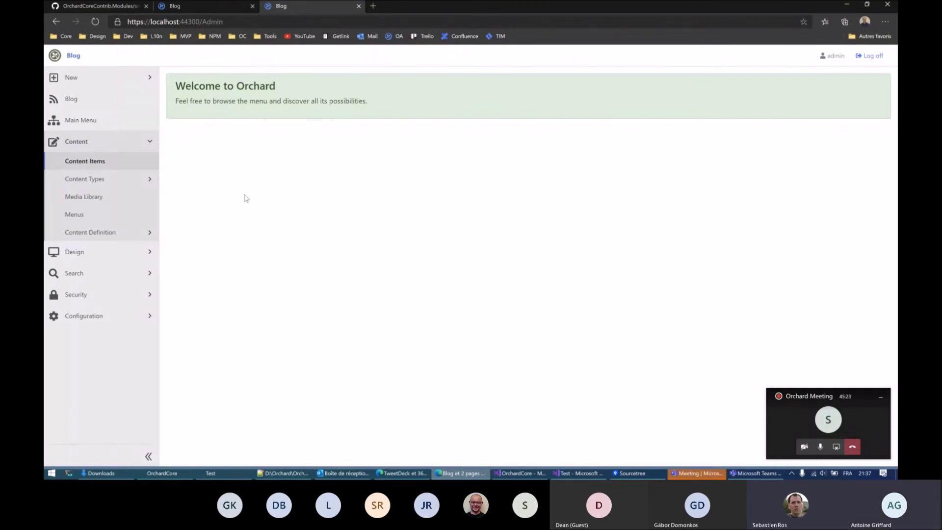
Step: Open the Users list under Security in the sidebar
left_click(107, 295)
left_click(73, 347)
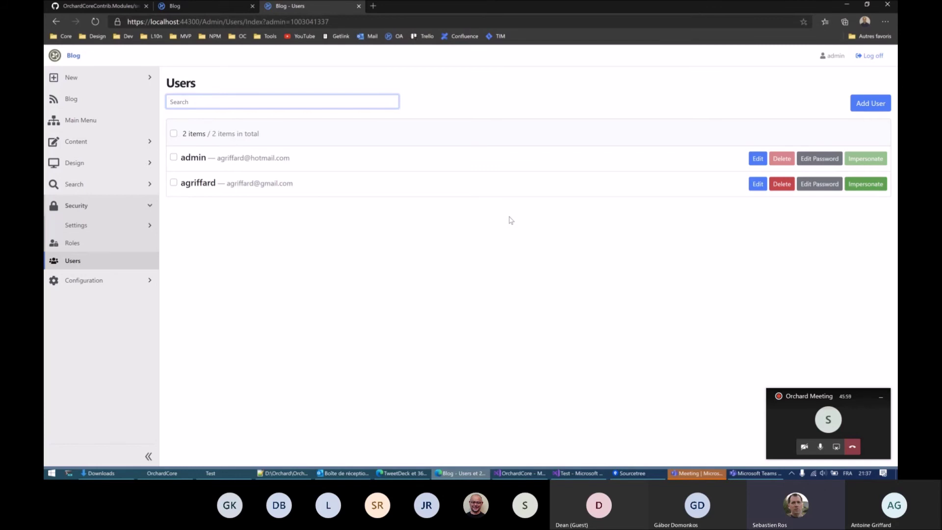
Step: Open the Configuration > Features page in a new browser tab
left_click(148, 283)
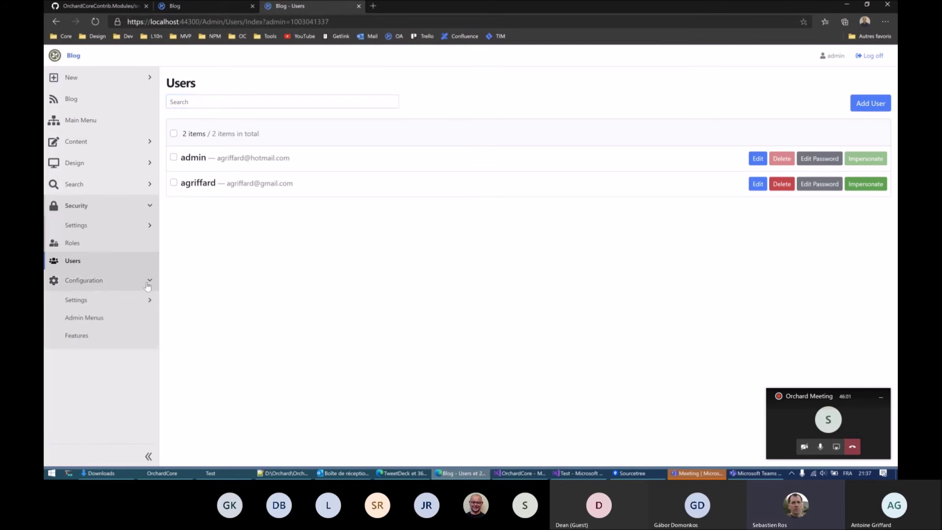
right_click(83, 335)
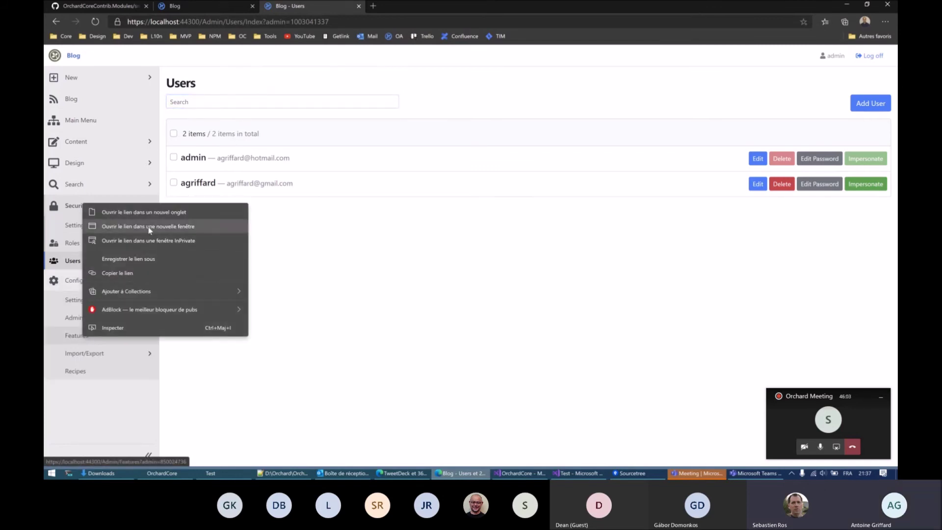
left_click(147, 212)
left_click(421, 8)
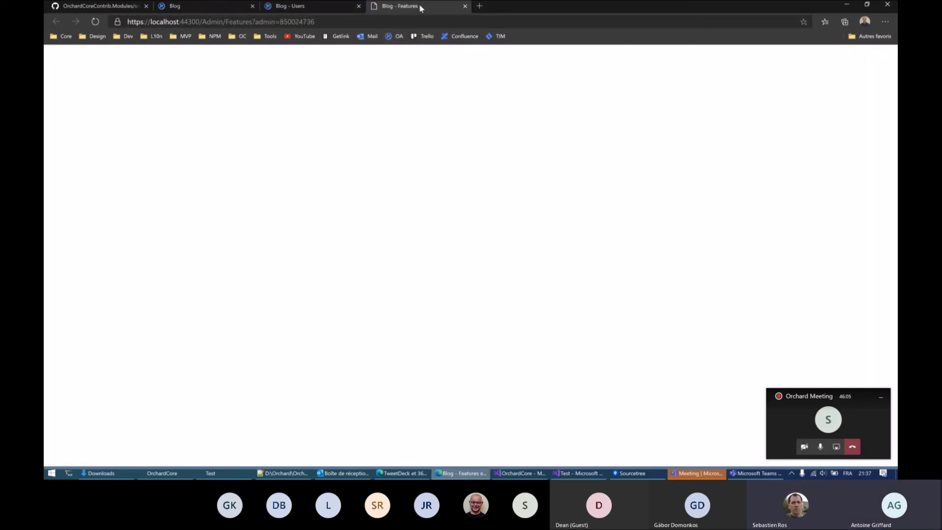
Step: Filter the features by 'imper' to show the enabled Impersonation feature
left_click(358, 107)
type("imp")
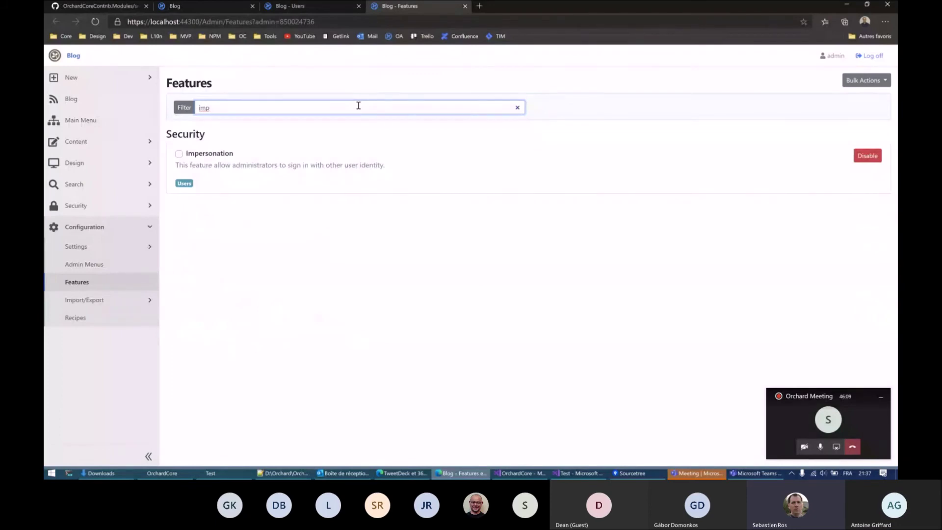
type("er")
left_click(283, 243)
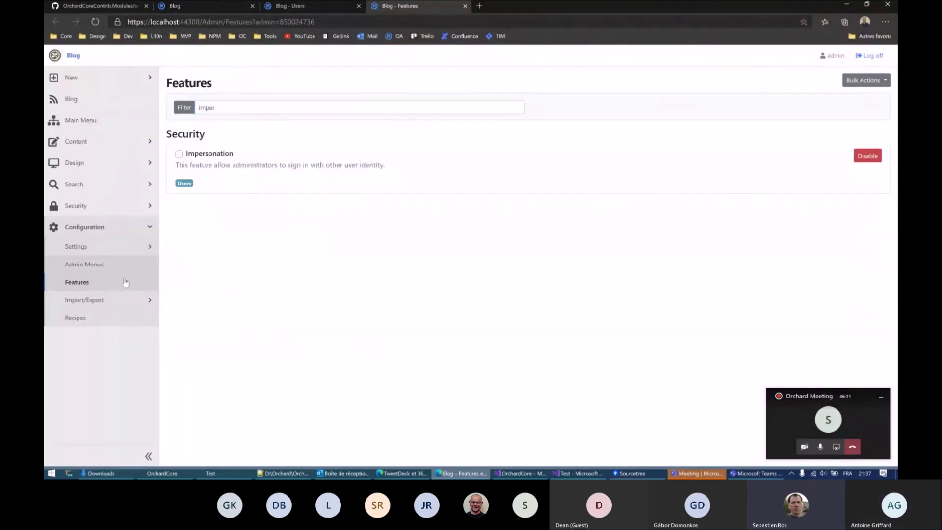
left_click(126, 205)
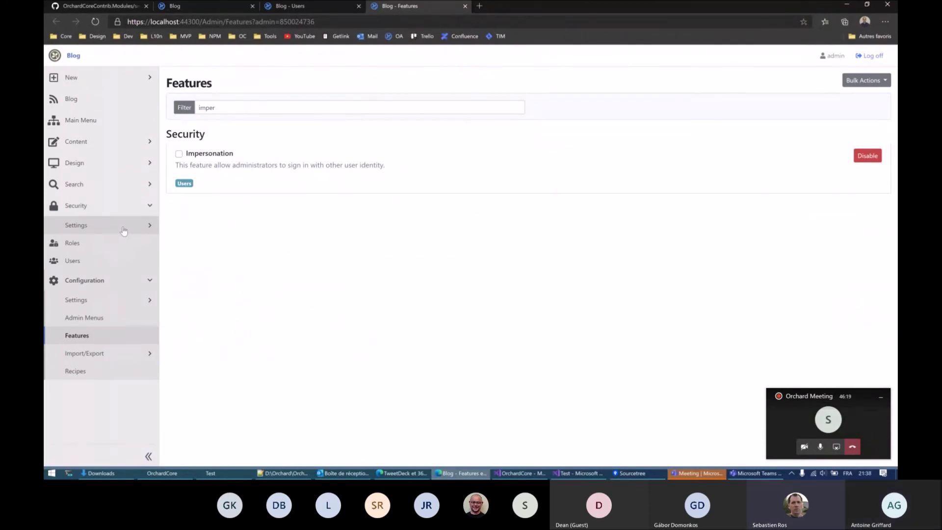
Step: Review the Impersonation settings, both administrator options allowed, then open the Roles list
left_click(124, 226)
left_click(100, 245)
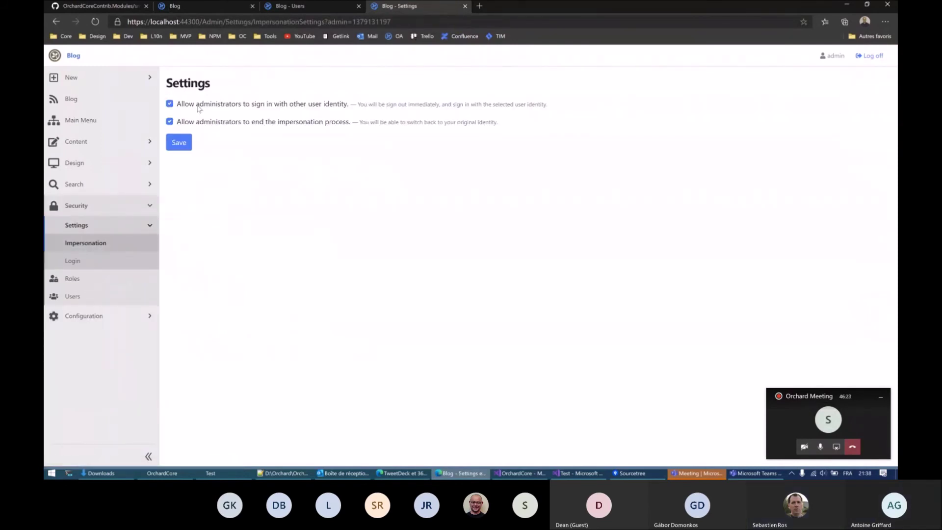
mouse_move(196, 105)
left_mouse_down()
mouse_move(245, 105)
mouse_move(179, 106)
left_mouse_up()
left_click(240, 106)
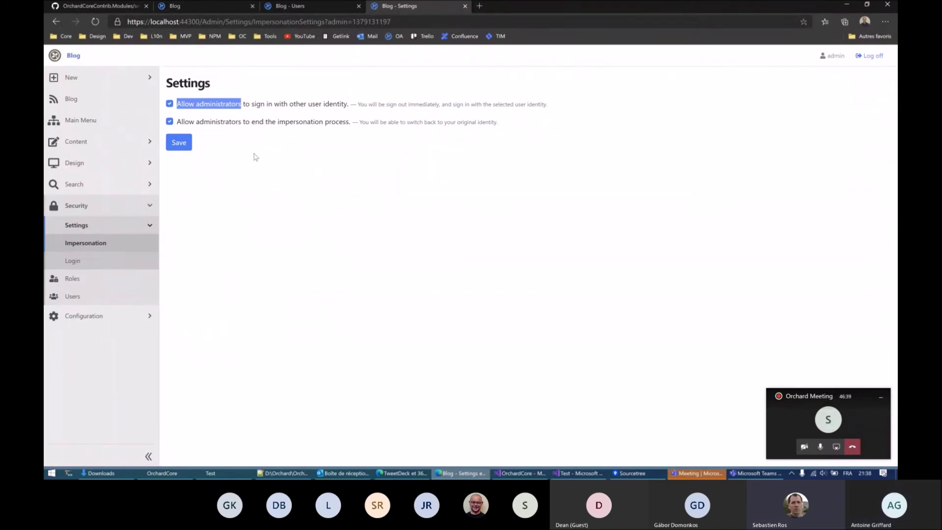
left_click(255, 221)
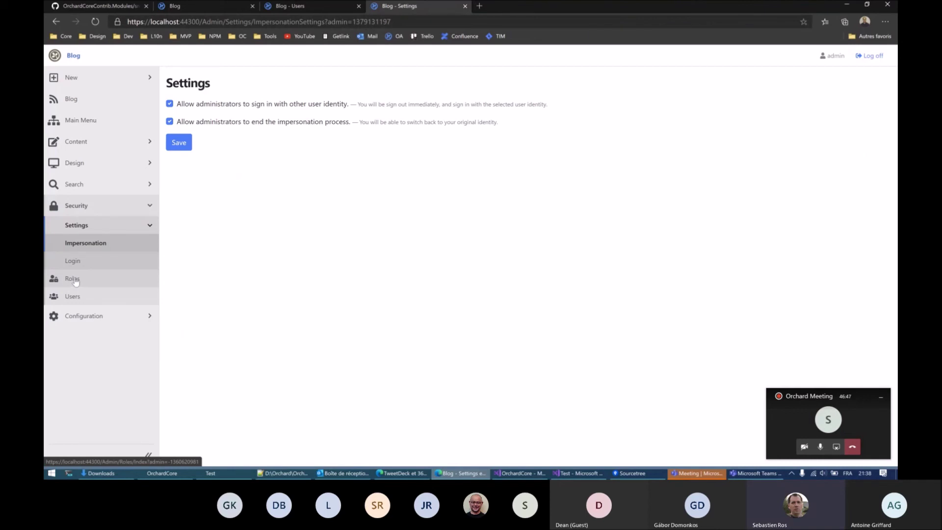
left_click(73, 279)
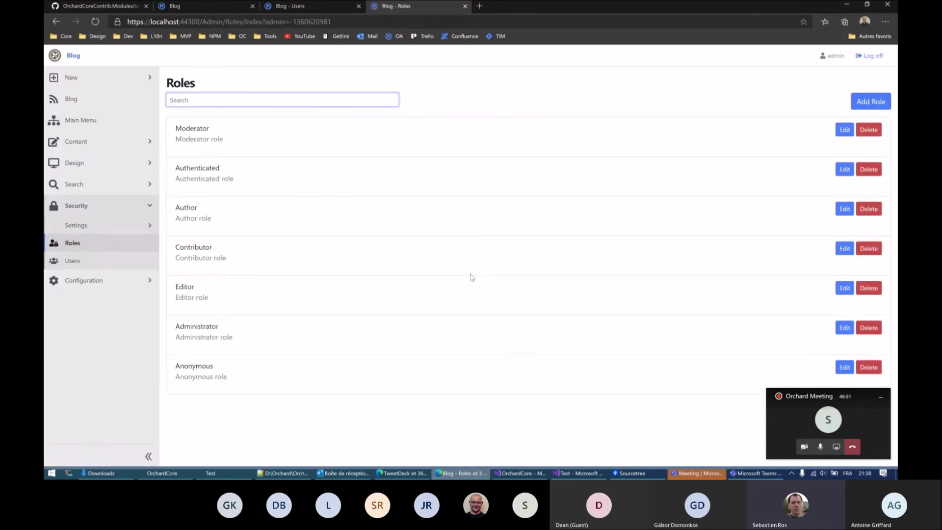
Step: Search the Administrator role's permissions for 'secu', clear it, and reopen the Impersonation settings
left_click(844, 327)
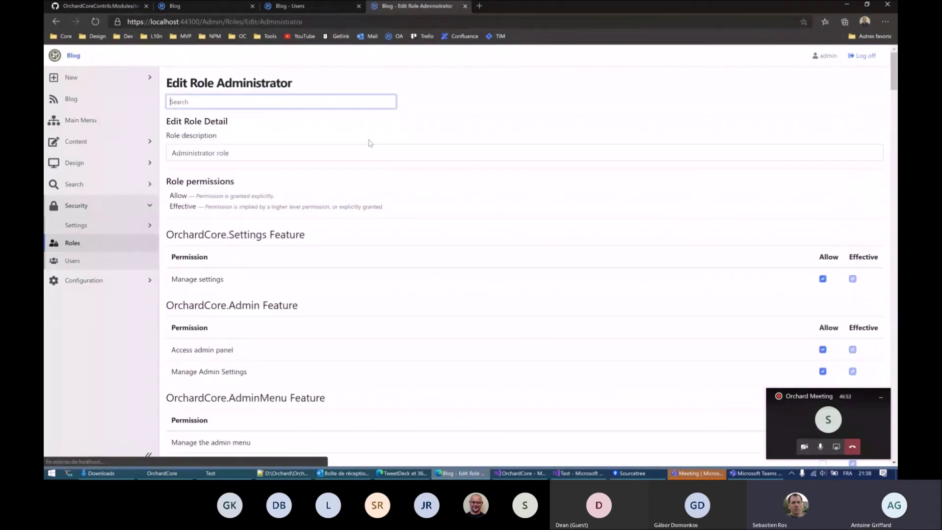
type("secu")
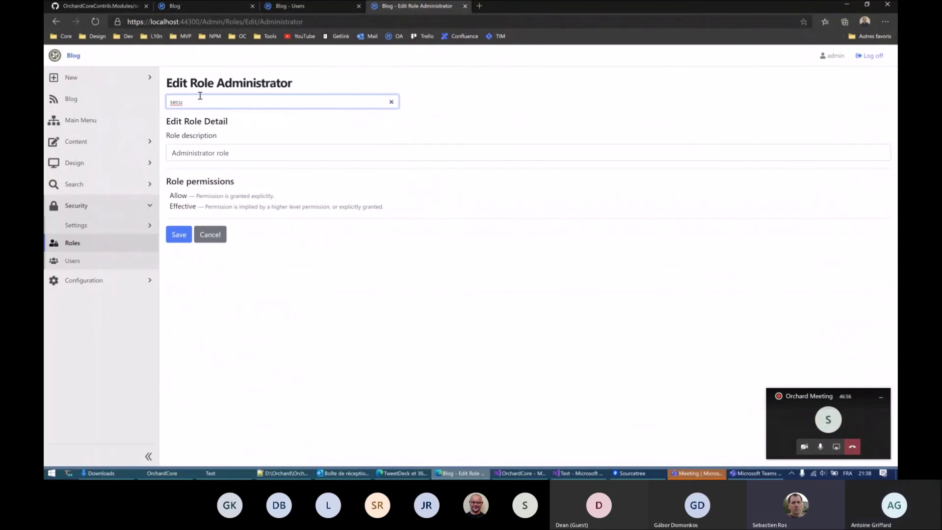
left_click_drag(200, 96, 146, 103)
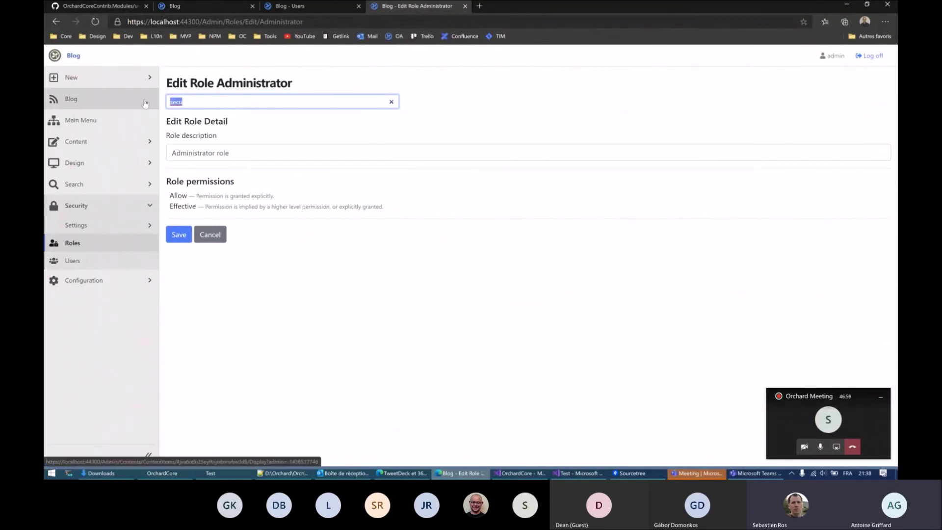
key("BackSpace")
left_click(102, 226)
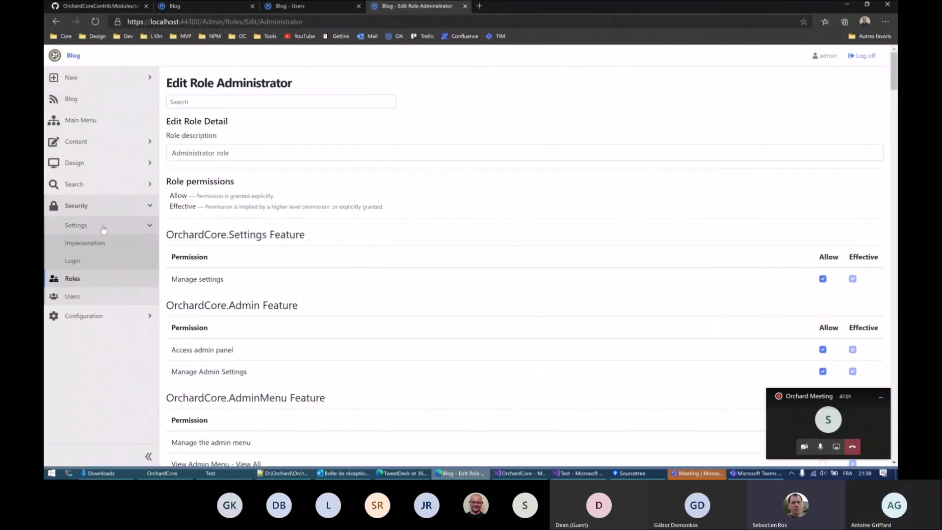
left_click(95, 243)
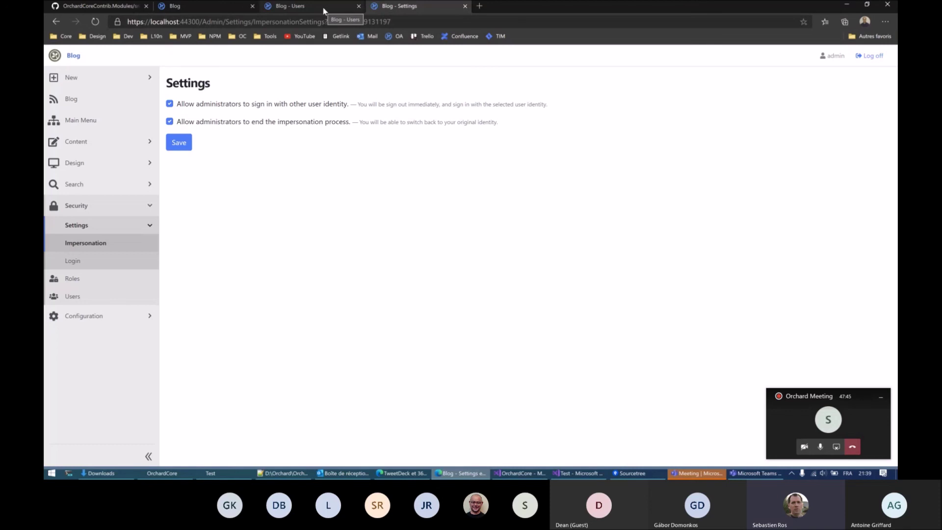
left_click(117, 7)
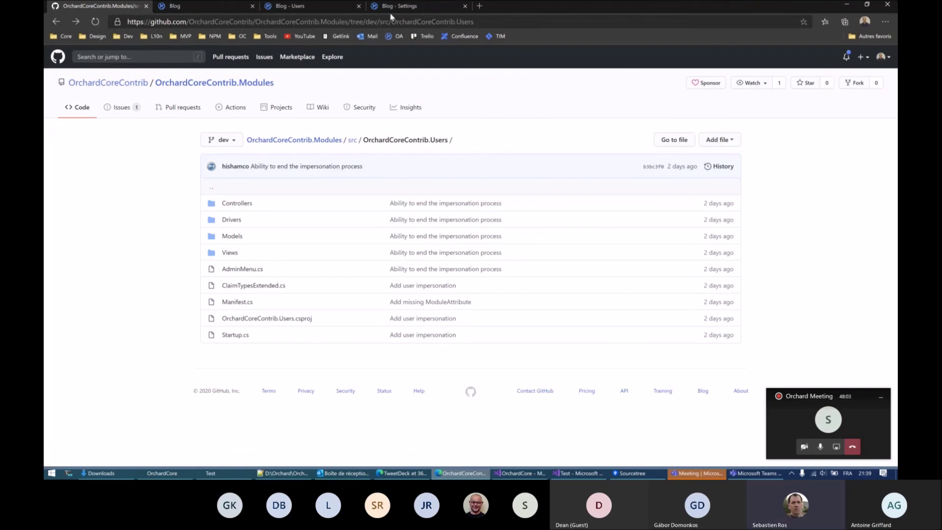
left_click(419, 9)
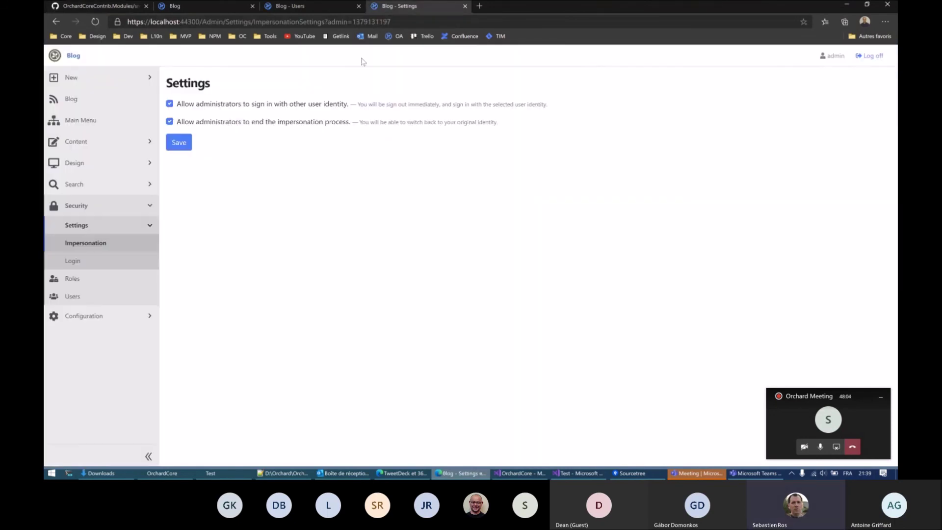